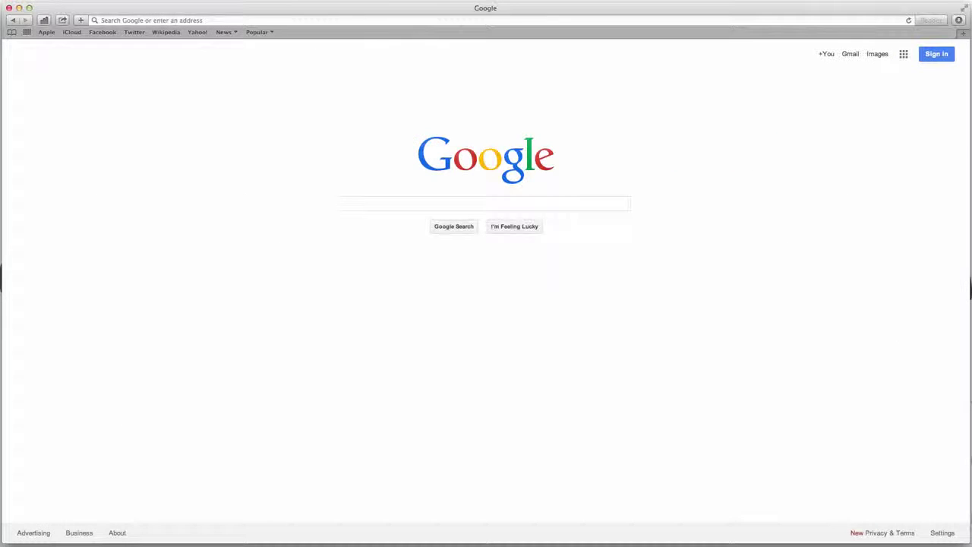
# Load platform.rescale.com from Safari's address bar to reach the Rescale login page.
pyautogui.press('super+l')
pyautogui.write('platform')
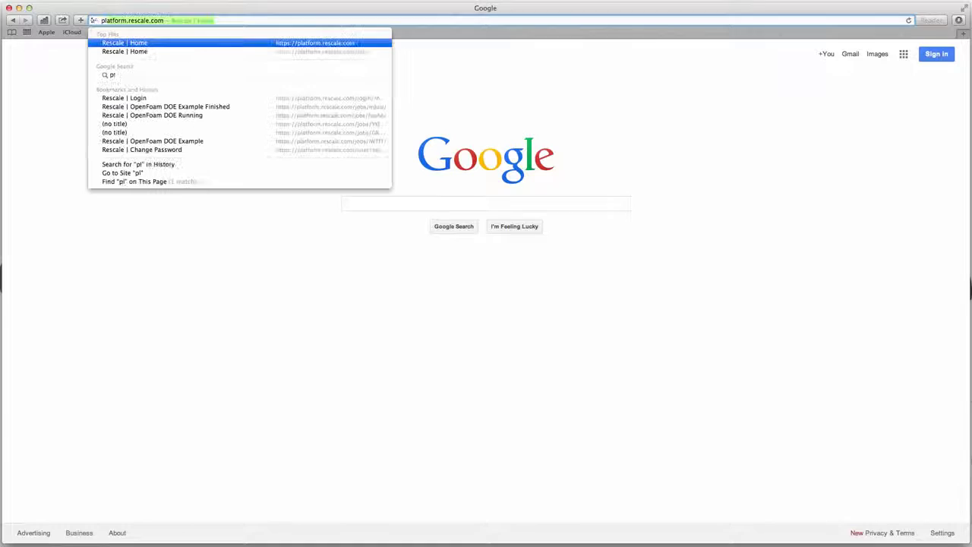
pyautogui.write('.rescale.com')
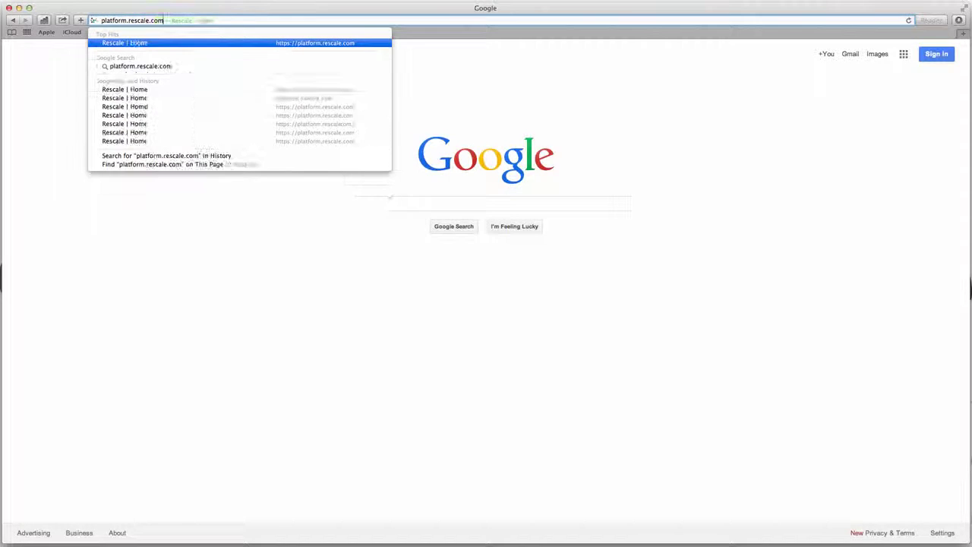
pyautogui.press('Return')
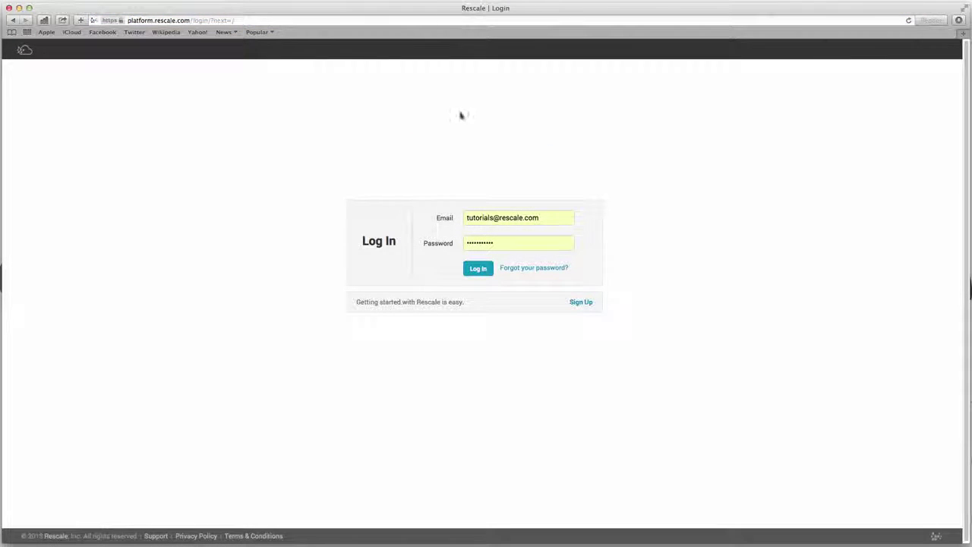
# Log in to Rescale with the pre-filled credentials to see the 47-job Jobs list.
pyautogui.click(478, 269)
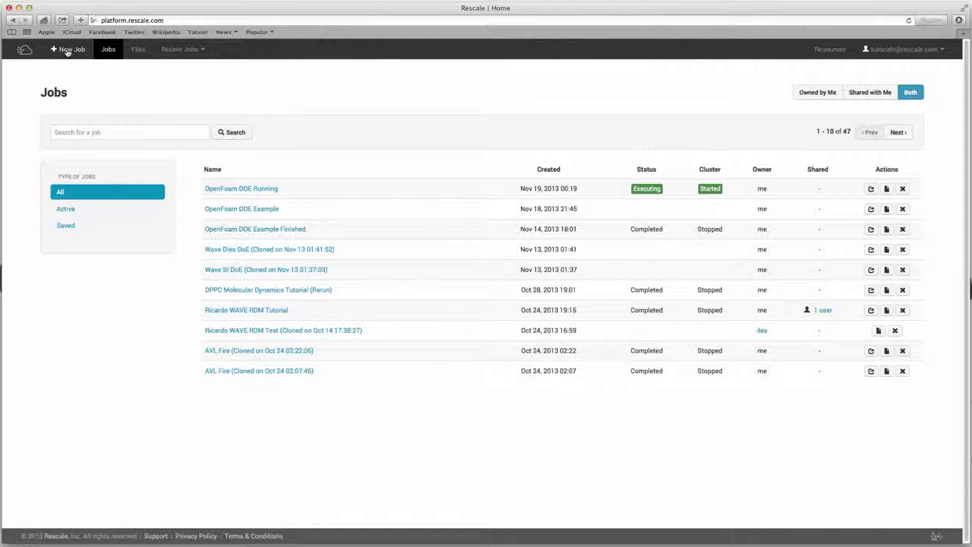
# Open the OpenFoam DOE Example job and keep OpenFOAM version 2.1.1 as the analysis code.
pyautogui.click(249, 211)
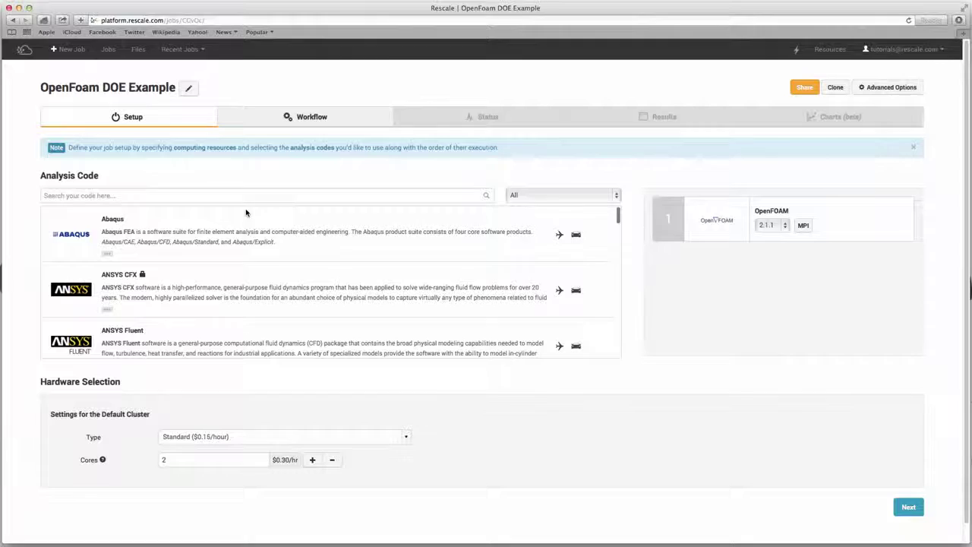
pyautogui.scroll(-3, 249, 235)
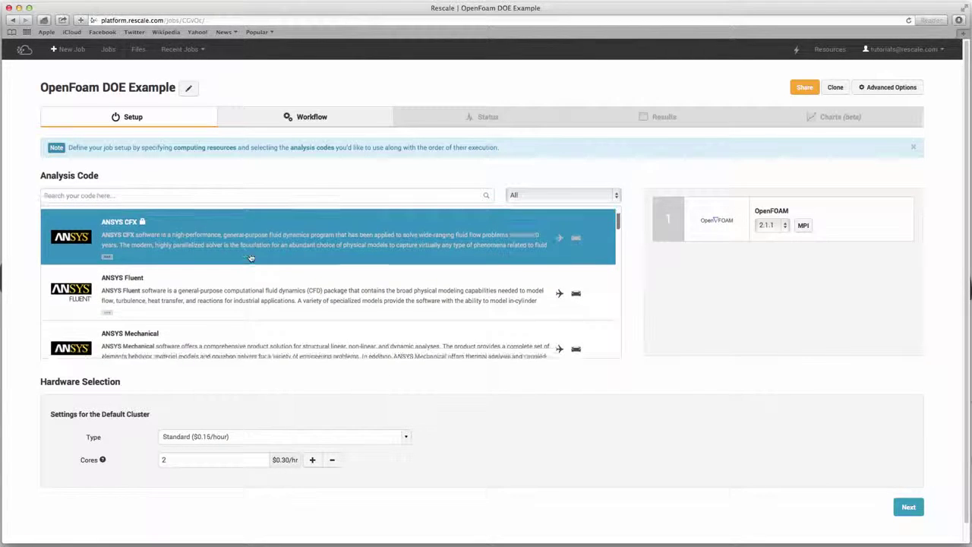
pyautogui.scroll(-15, 250, 257)
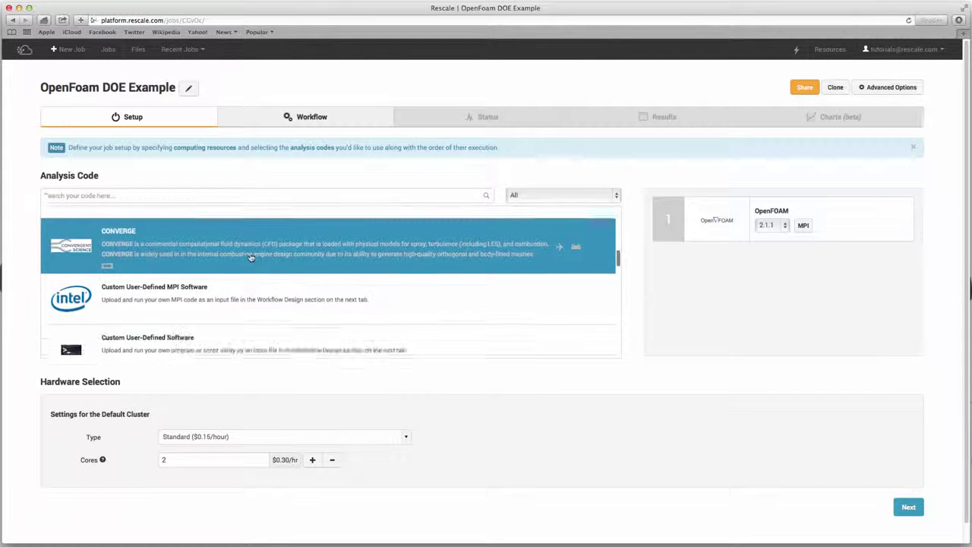
pyautogui.scroll(-12, 250, 257)
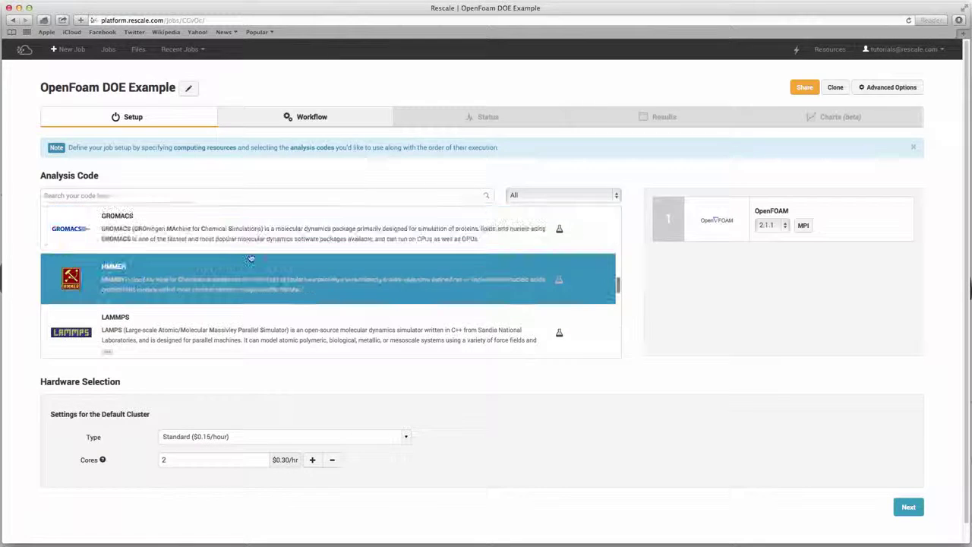
pyautogui.scroll(-10, 250, 259)
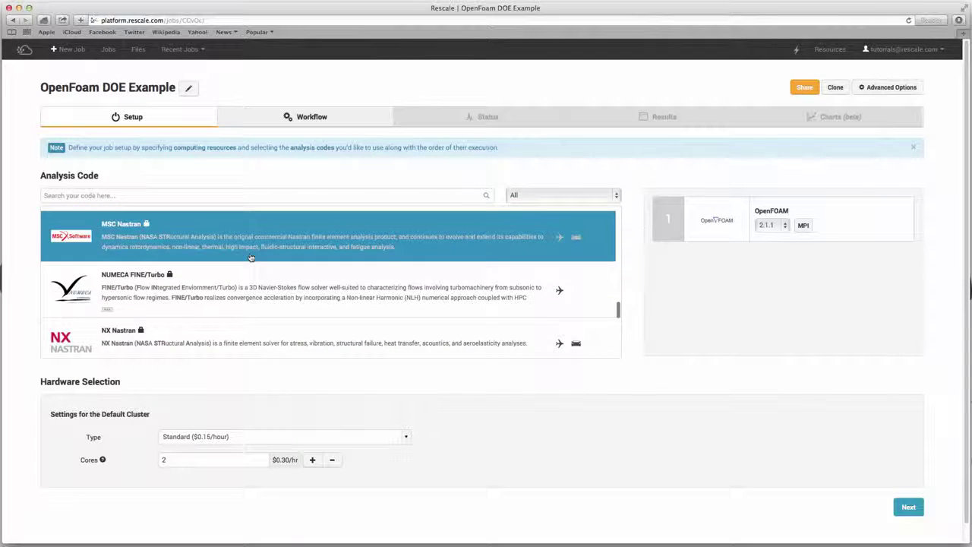
pyautogui.scroll(-8, 250, 259)
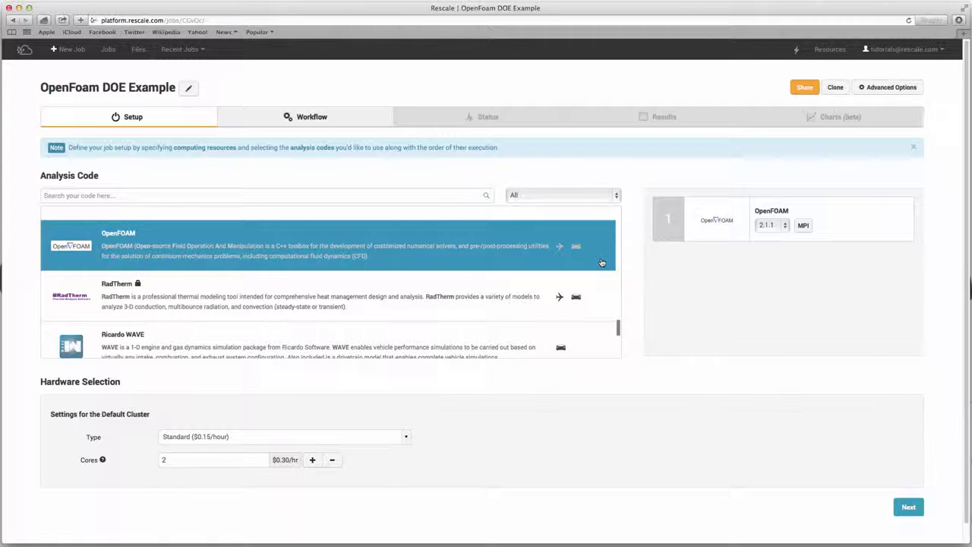
pyautogui.click(781, 228)
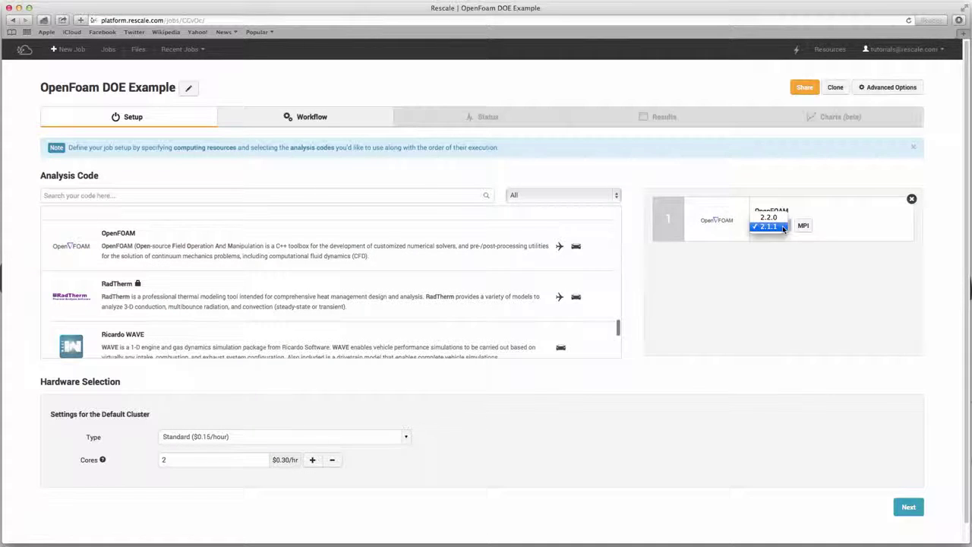
pyautogui.click(807, 234)
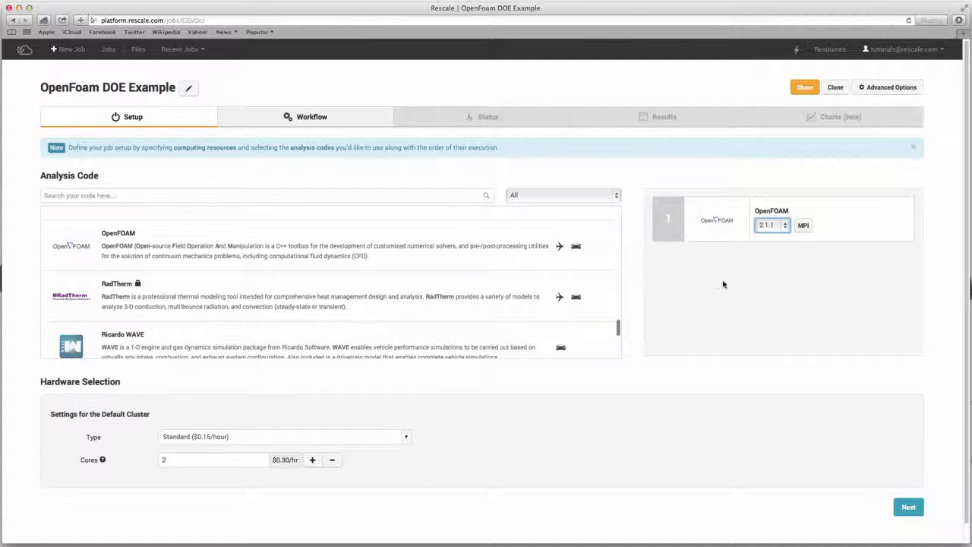
# Keep the Standard ($0.15/hour) core type with 2 cores for the hardware.
pyautogui.click(408, 442)
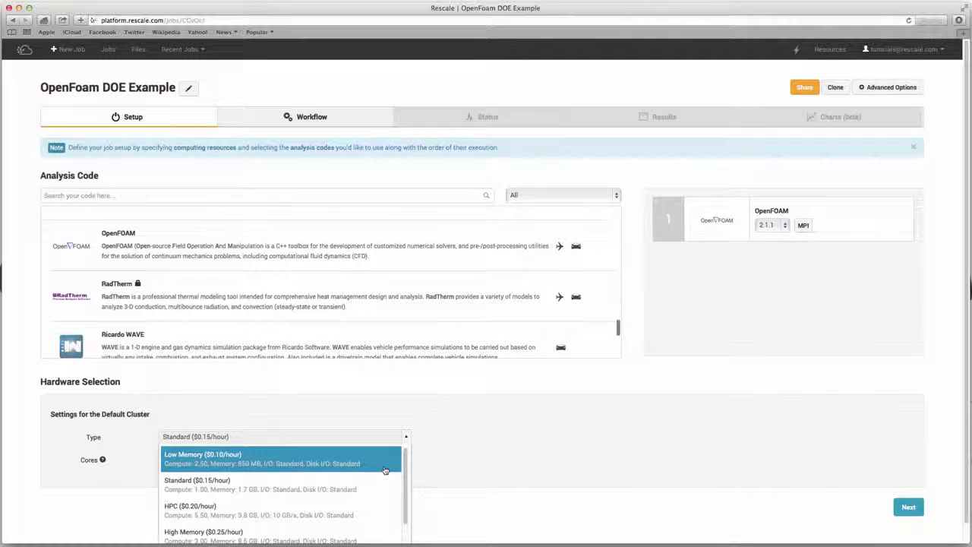
pyautogui.scroll(-1, 385, 470)
pyautogui.scroll(-1, 385, 470)
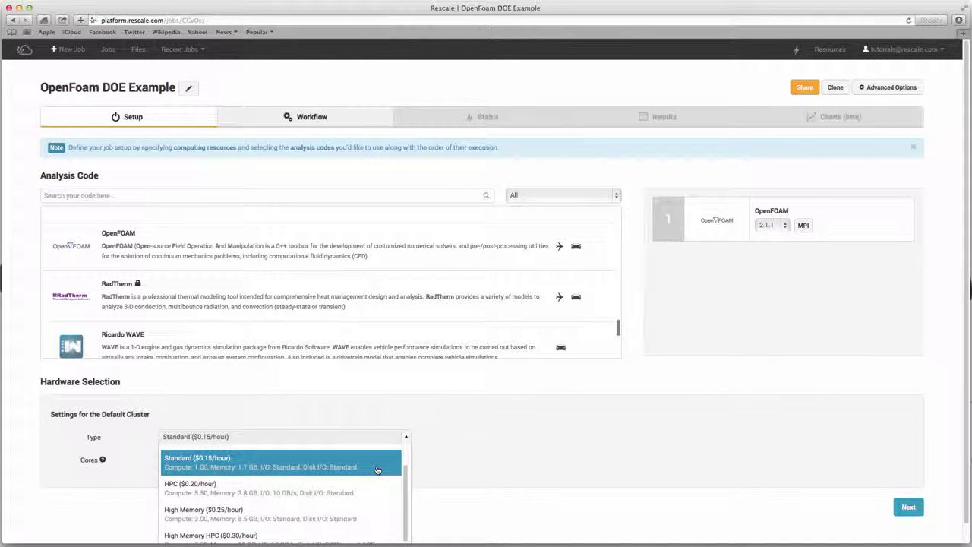
pyautogui.scroll(-1, 377, 470)
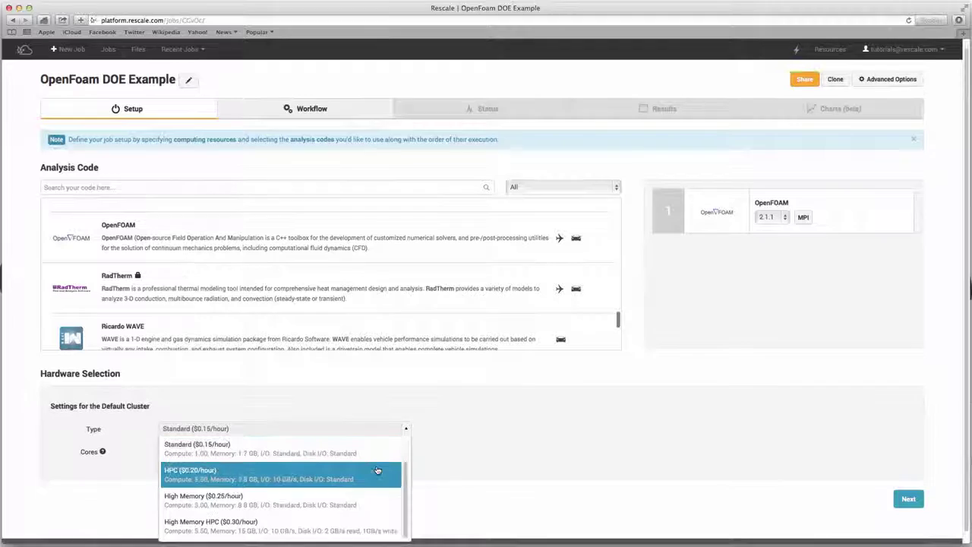
pyautogui.click(377, 456)
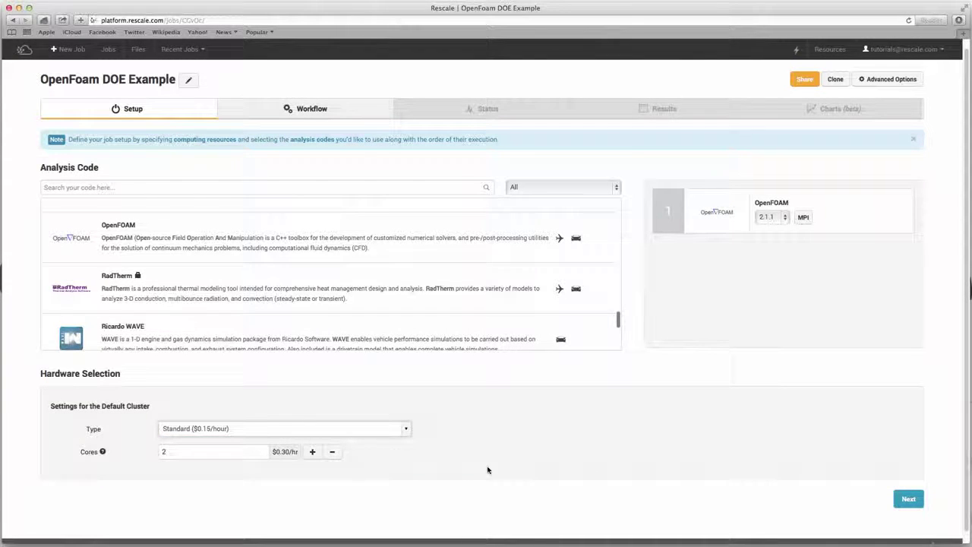
# On the Workflow page, confirm the variables airspeed 300–500 step 50 and AOA 0–0.2 step 0.05.
pyautogui.click(908, 499)
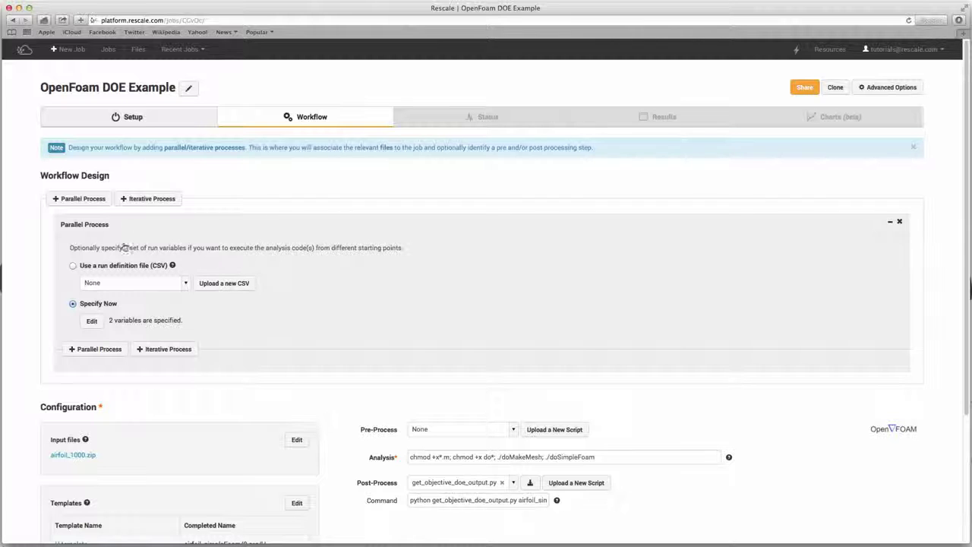
pyautogui.click(92, 321)
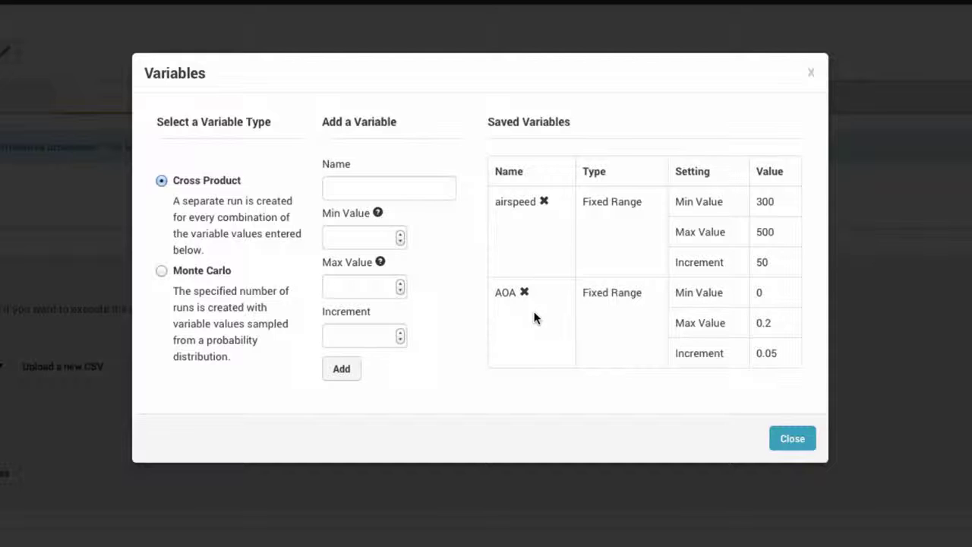
pyautogui.click(798, 443)
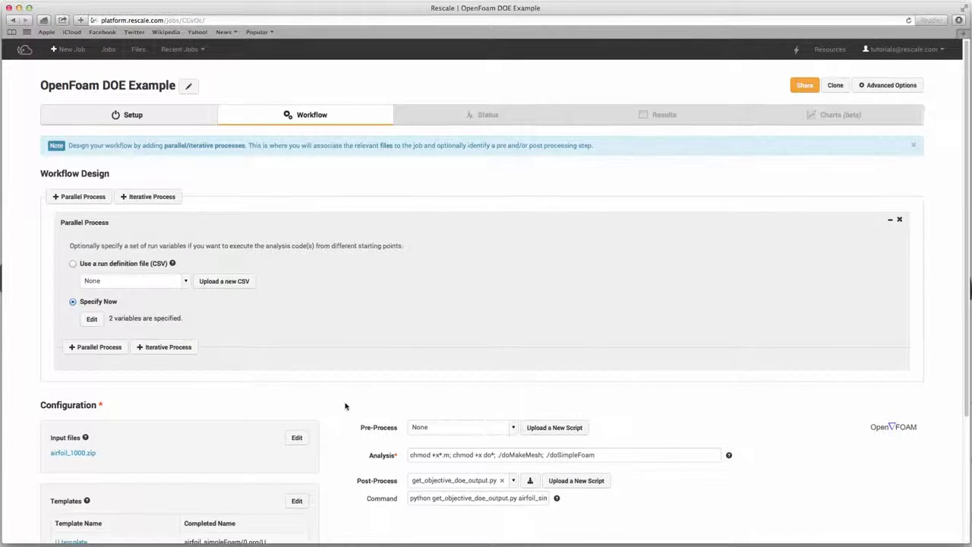
pyautogui.scroll(-3, 345, 406)
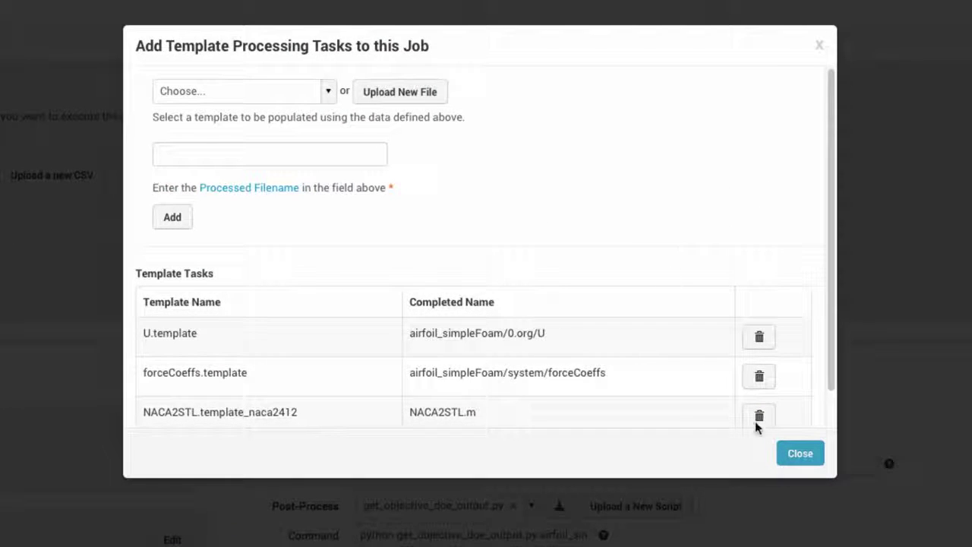
pyautogui.click(799, 452)
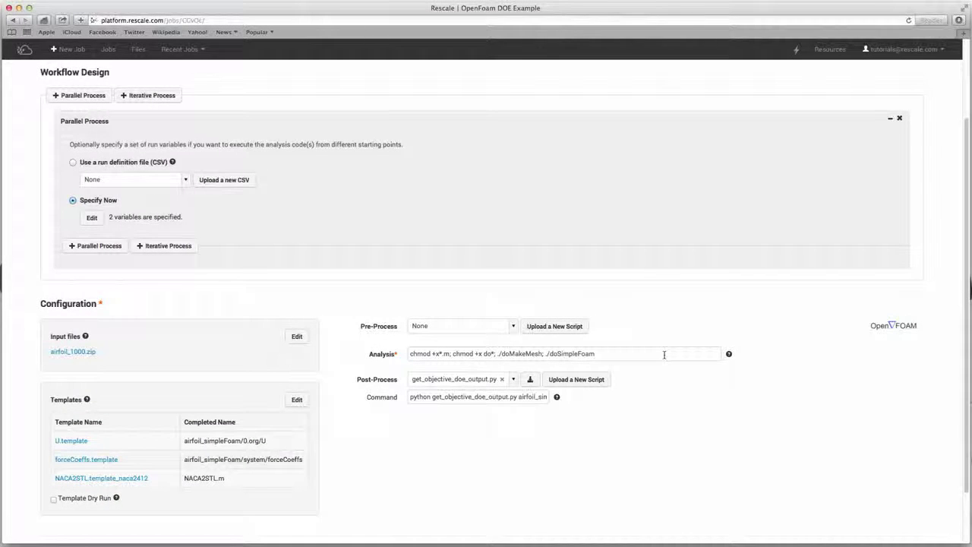
pyautogui.click(663, 354)
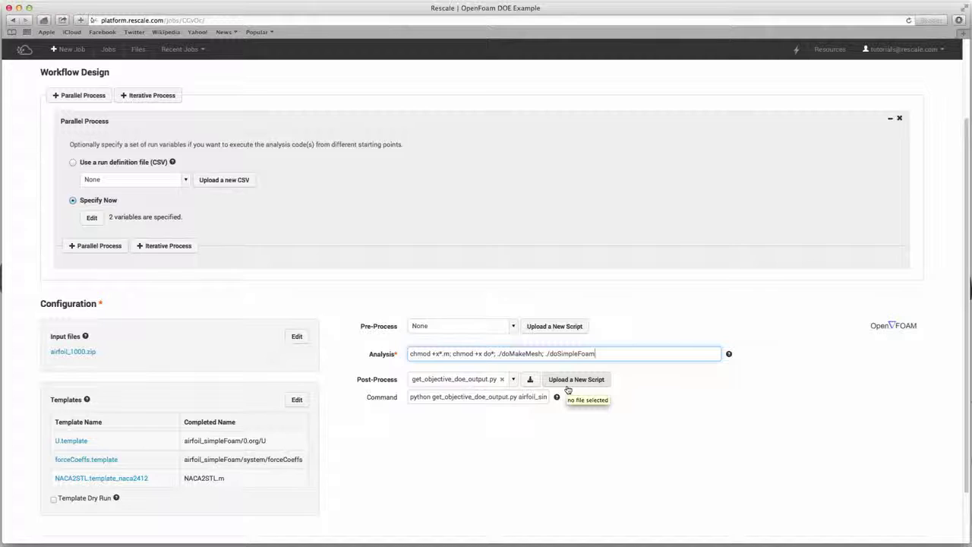
pyautogui.scroll(-3, 607, 410)
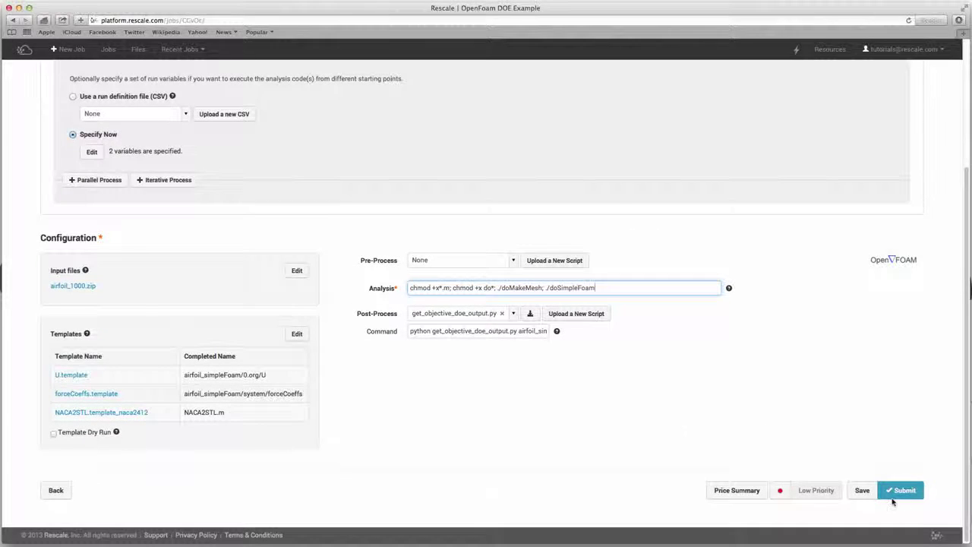
# Submit the OpenFoam DOE Example job from the bottom of the Workflow page.
pyautogui.click(895, 495)
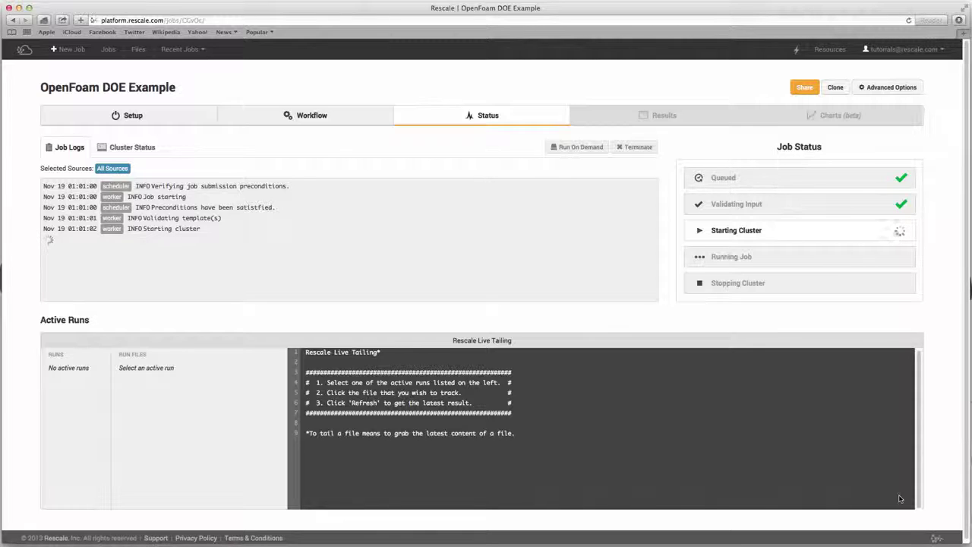
# Open OpenFoam DOE Running, live-tail run 17's 2-simpleFoam.log, and cancel a terminate request.
pyautogui.click(105, 50)
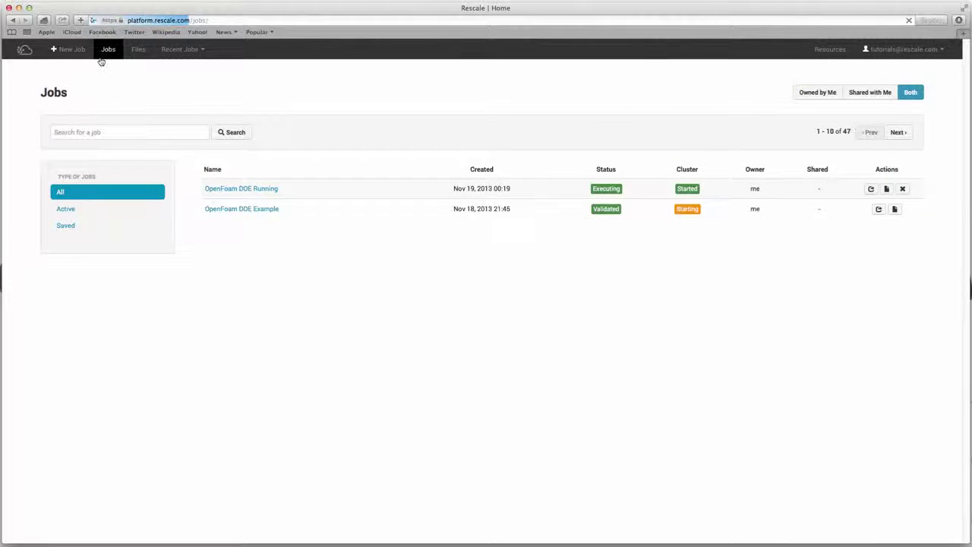
pyautogui.click(223, 191)
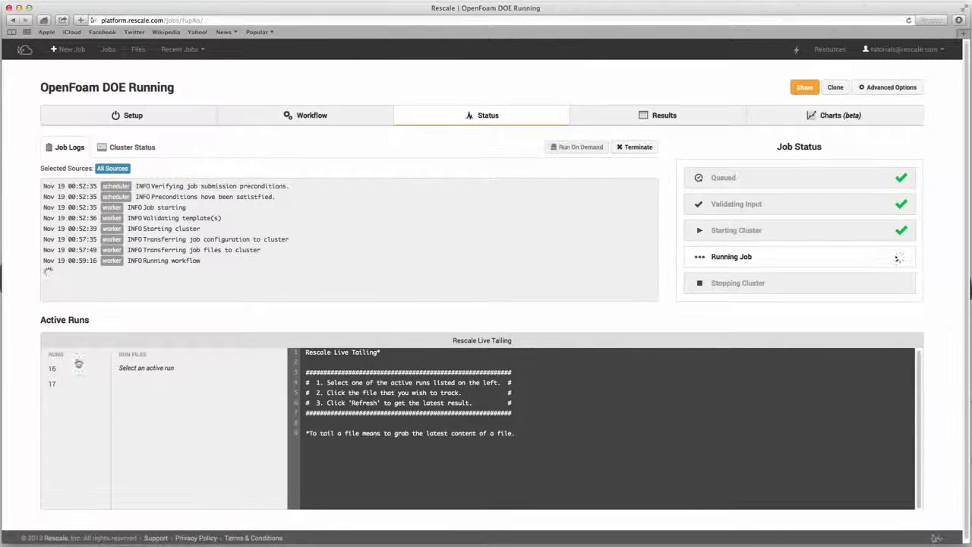
pyautogui.click(75, 384)
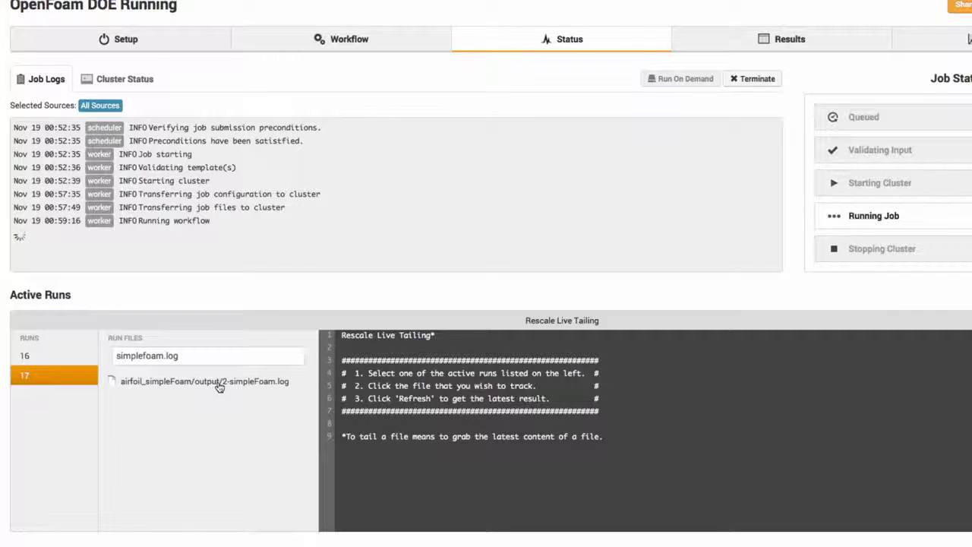
pyautogui.click(219, 384)
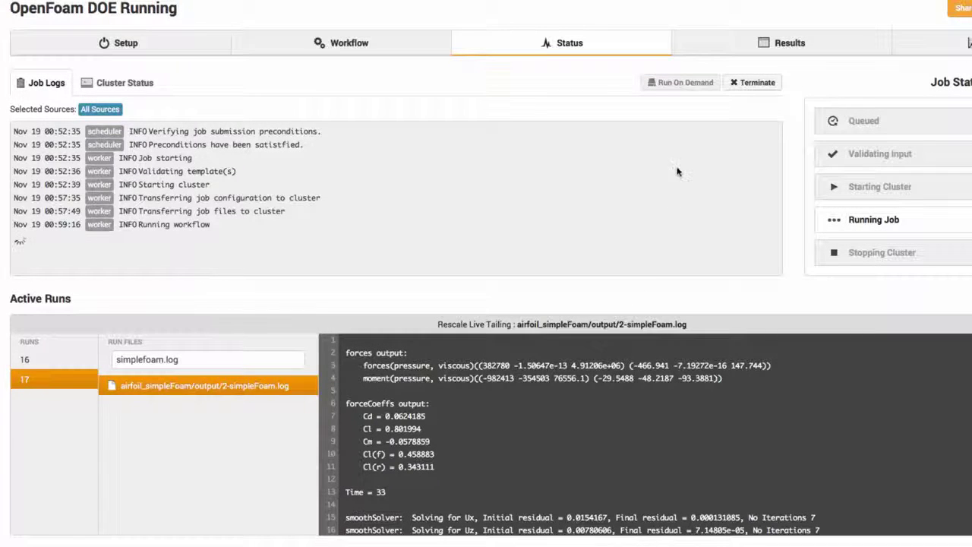
pyautogui.click(741, 85)
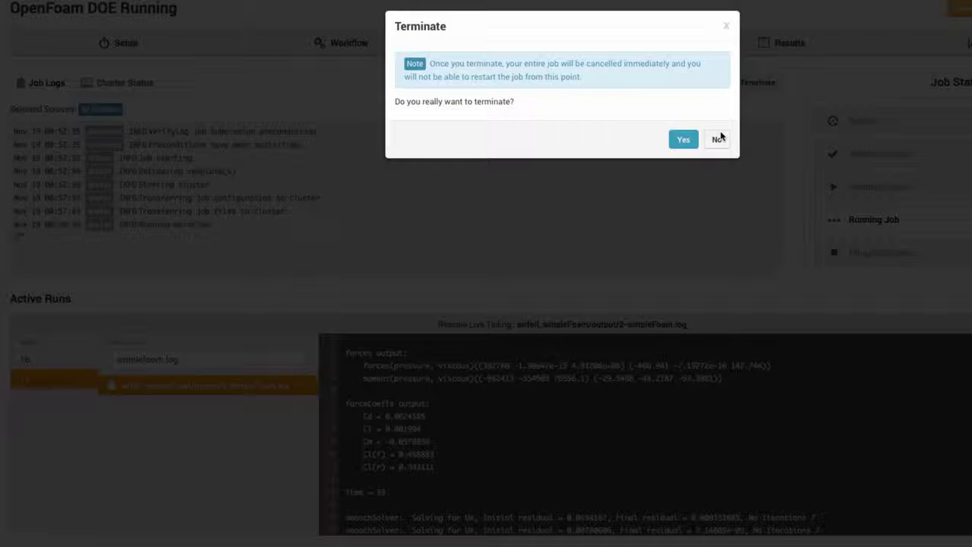
pyautogui.click(717, 141)
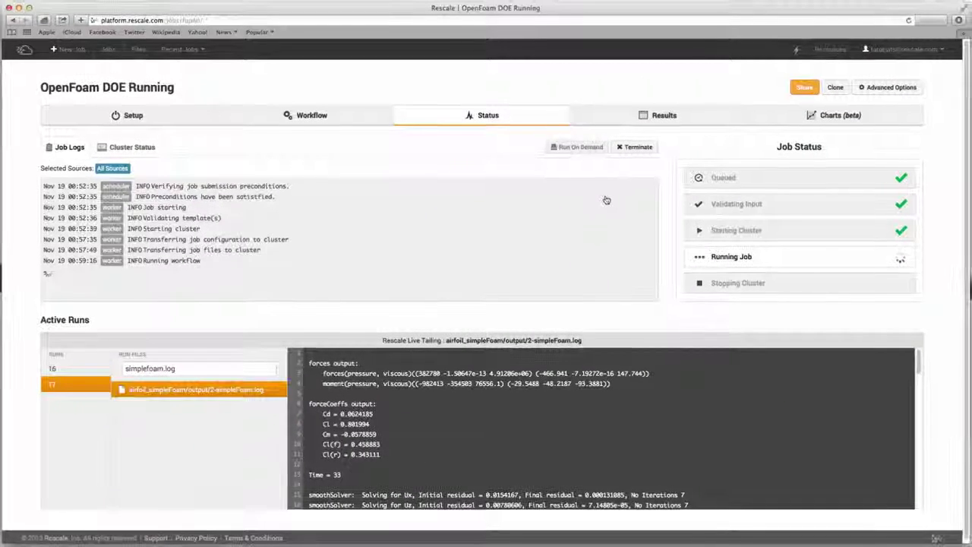
# Return to Jobs and open OpenFoam DOE Example Finished to view its Cd, Cl results.
pyautogui.click(105, 5)
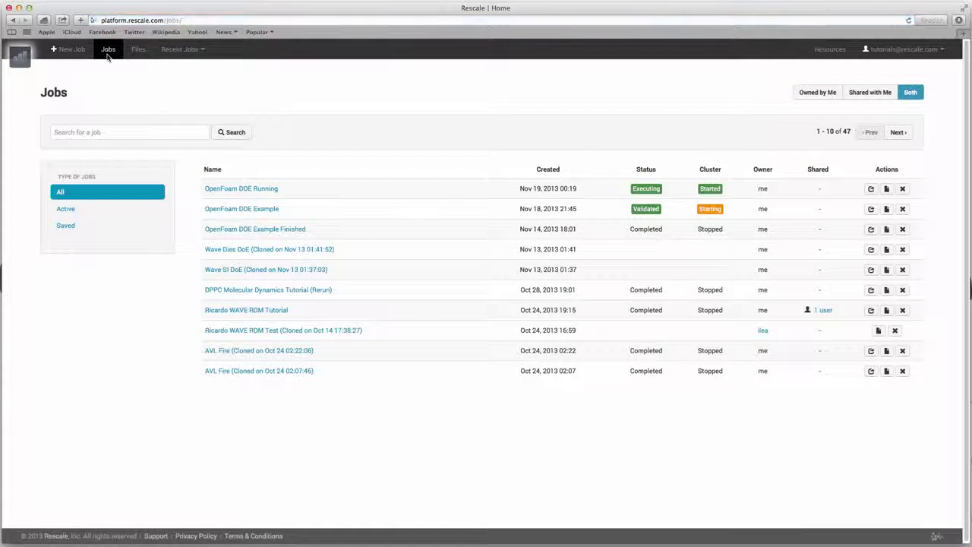
pyautogui.click(249, 232)
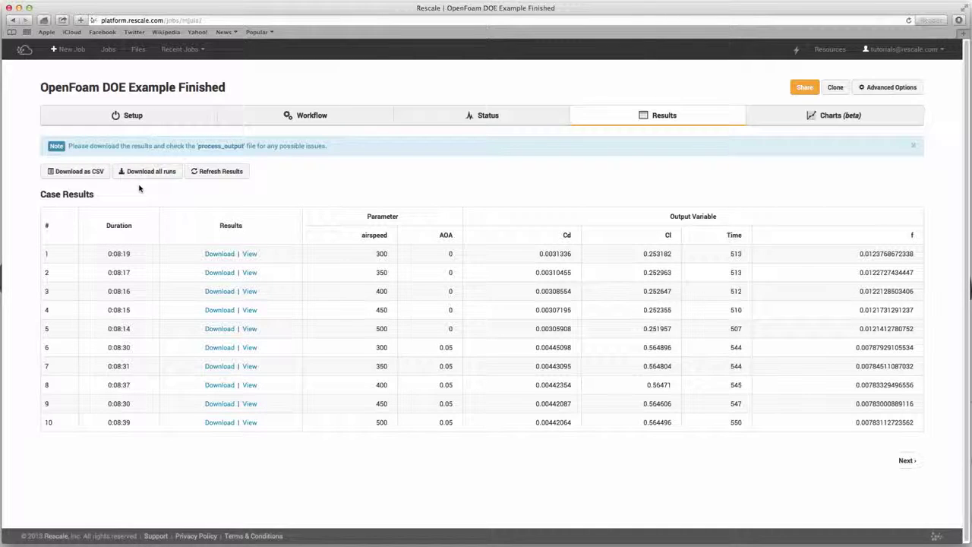
# Chart the results with AOA added to the Y axis, then jump to run 23's row.
pyautogui.click(813, 118)
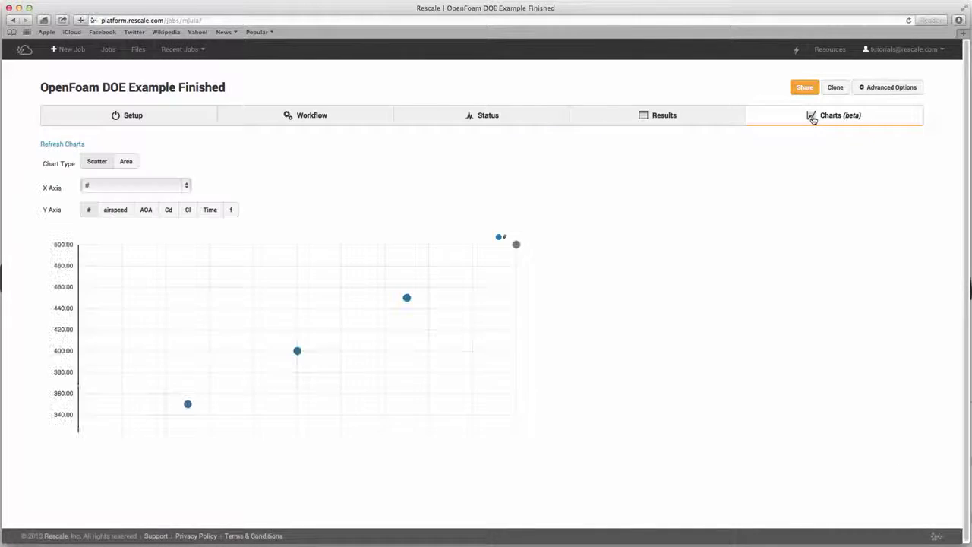
pyautogui.click(148, 211)
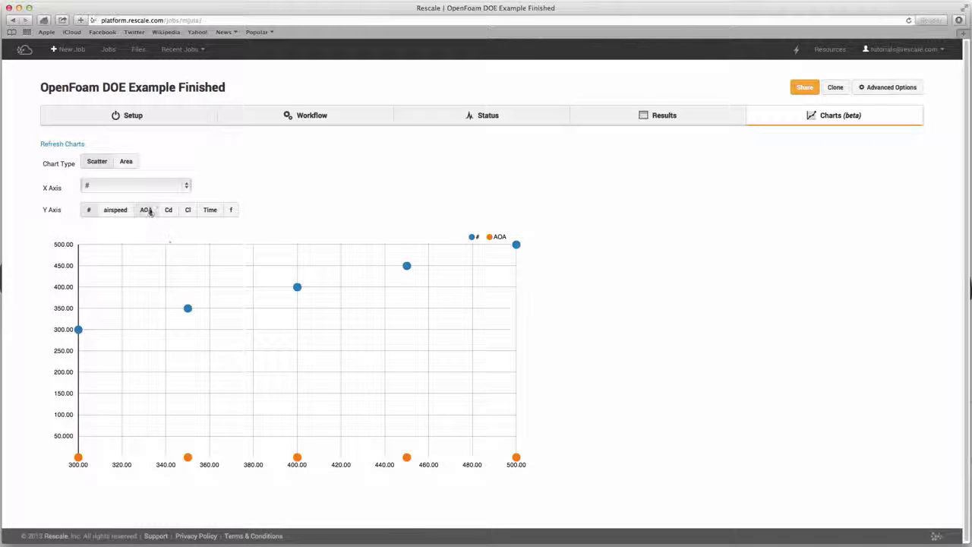
pyautogui.click(298, 289)
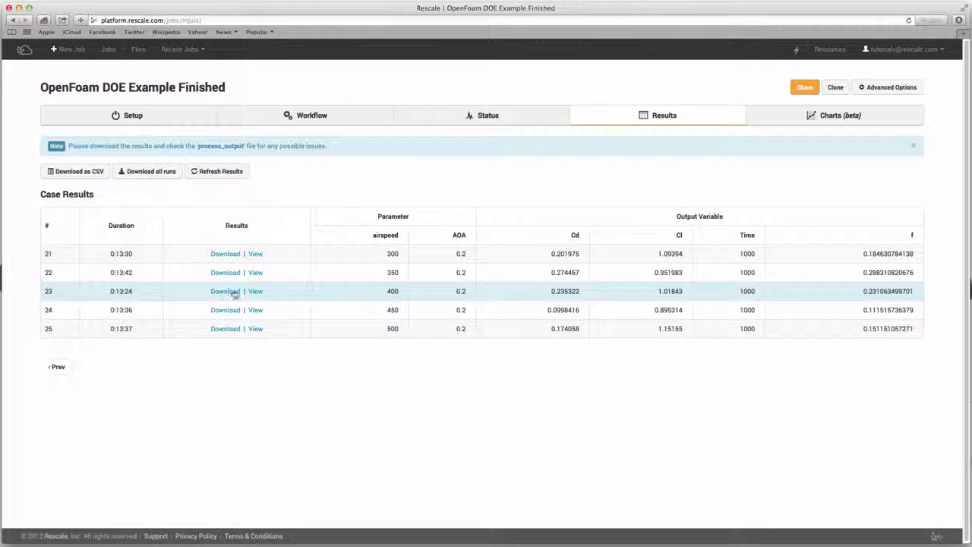
pyautogui.click(813, 93)
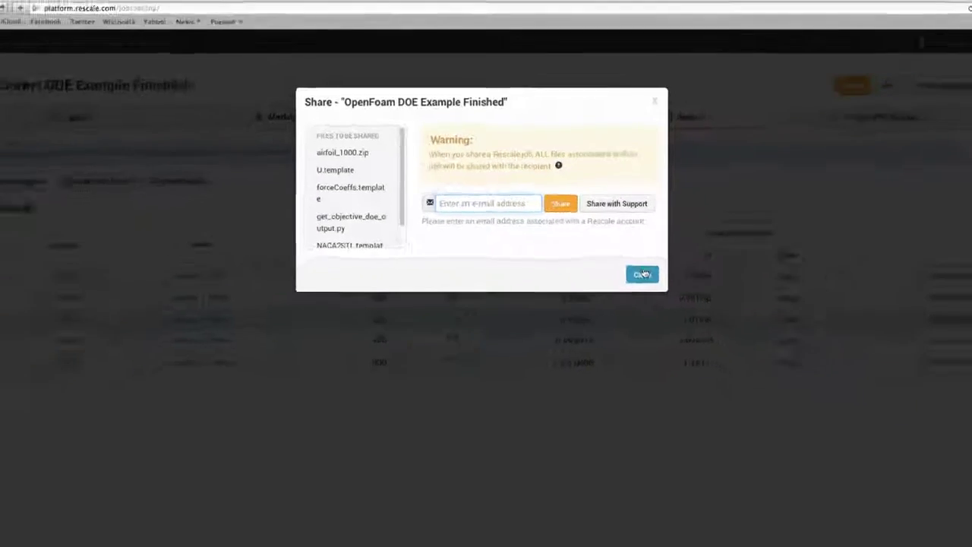
pyautogui.click(642, 274)
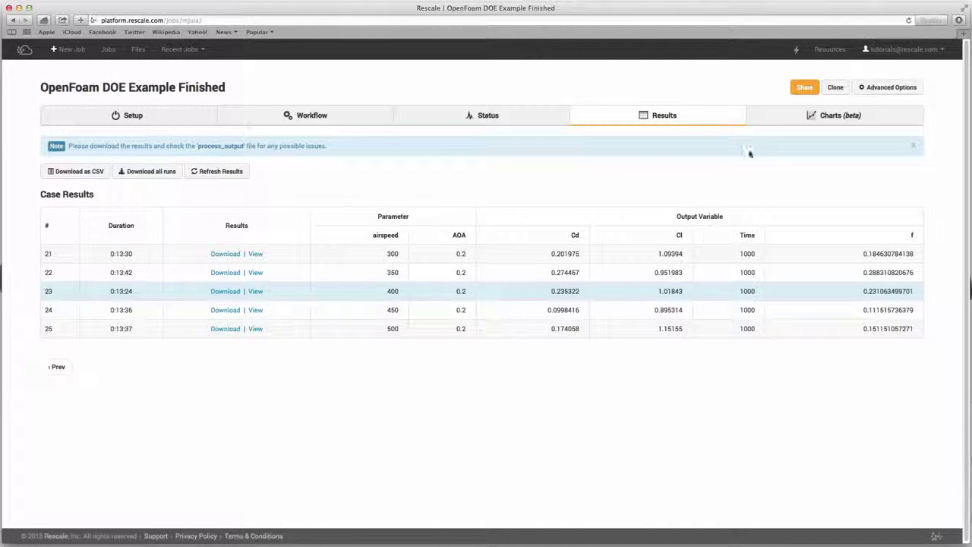